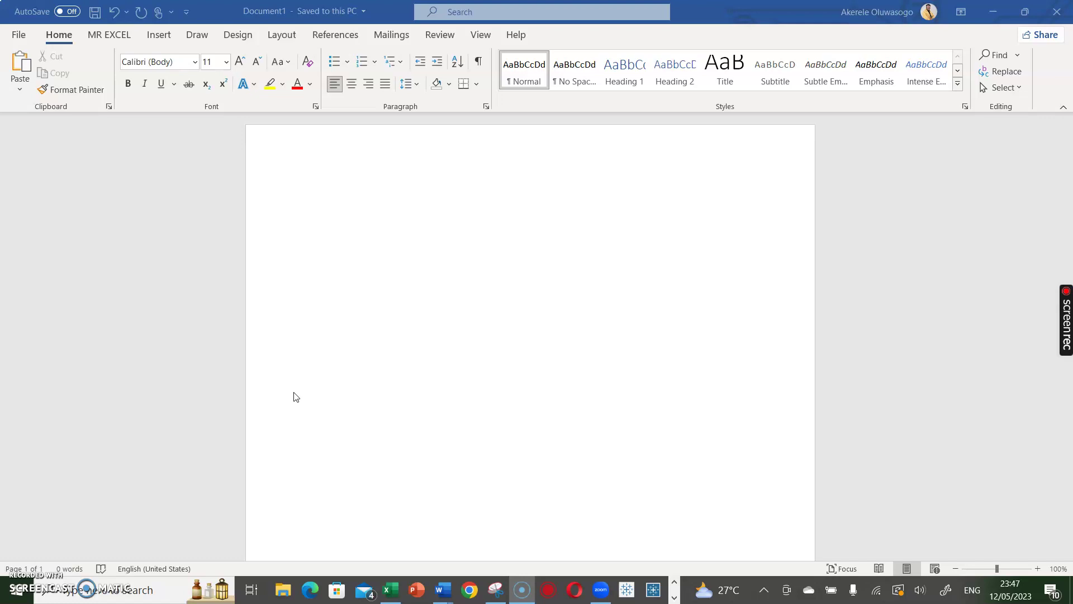
Enter "WINDOW KEY+H+O" as the first line of the blank document and leave blank lines beneath it.
click(414, 283)
click(426, 239)
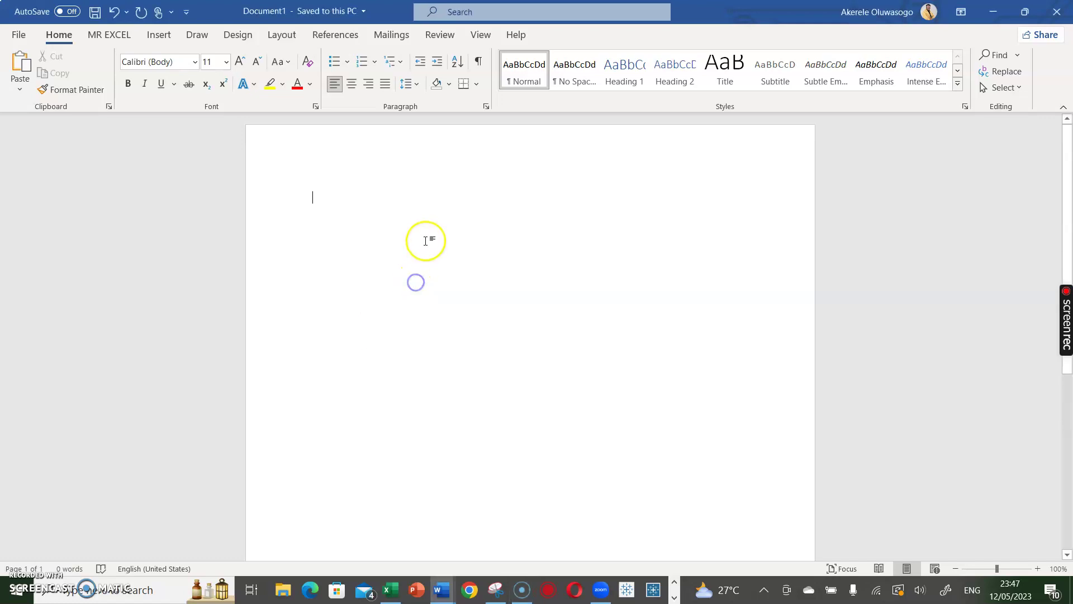
text(WIND)
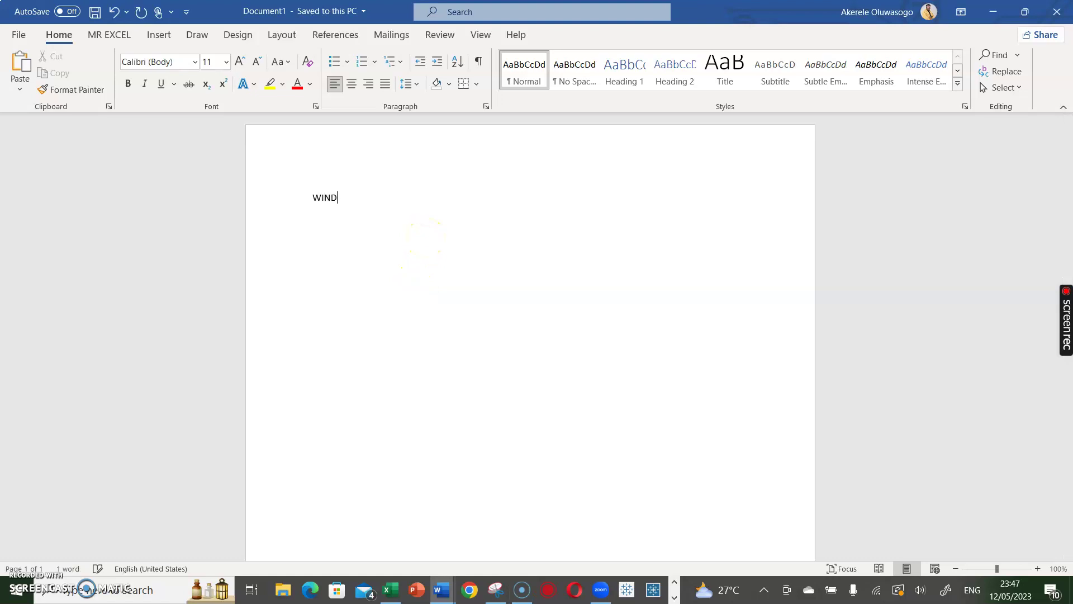
text(OW KEY+H)
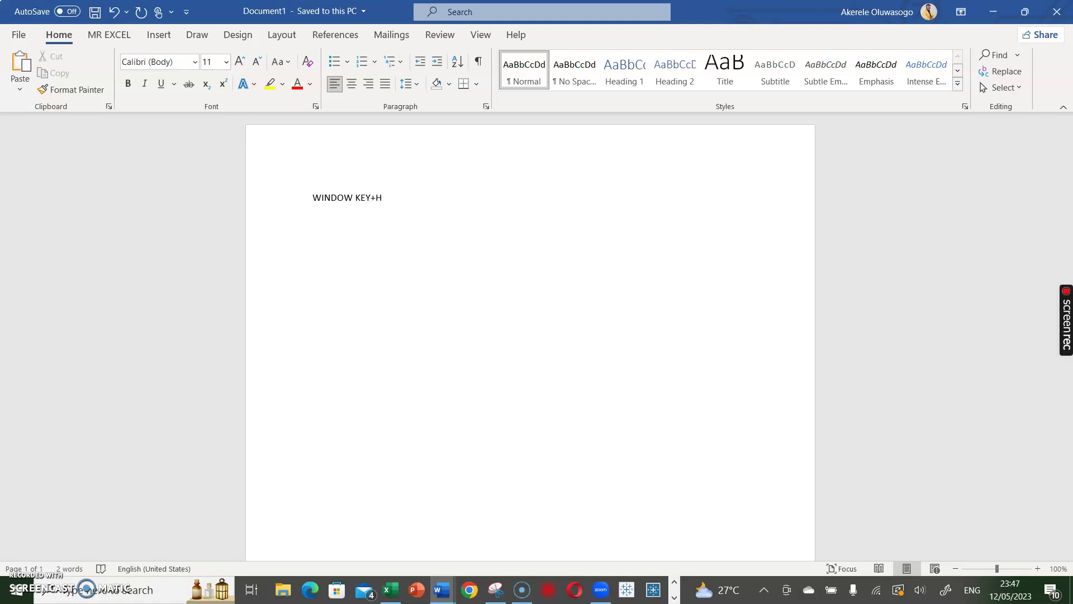
text(+O)
key(Return)
key(Return)
Start voice typing and dictate "Oh my name is", the speaker's name, and "I am a data analyst today we're going to talk about data analytics".
key(super+h)
key(super+h)
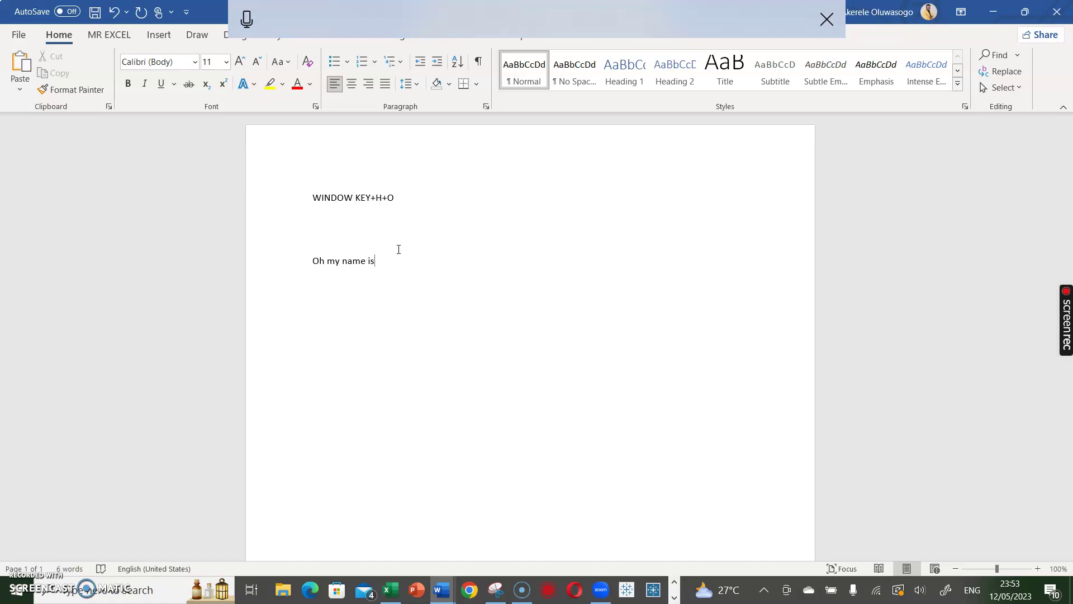
click(247, 17)
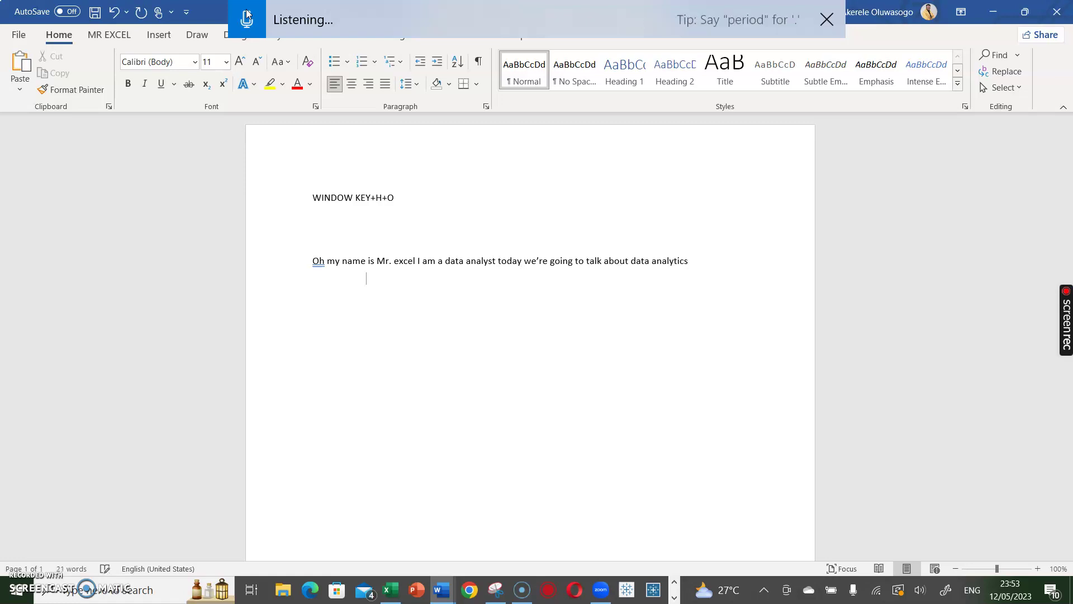
click(246, 17)
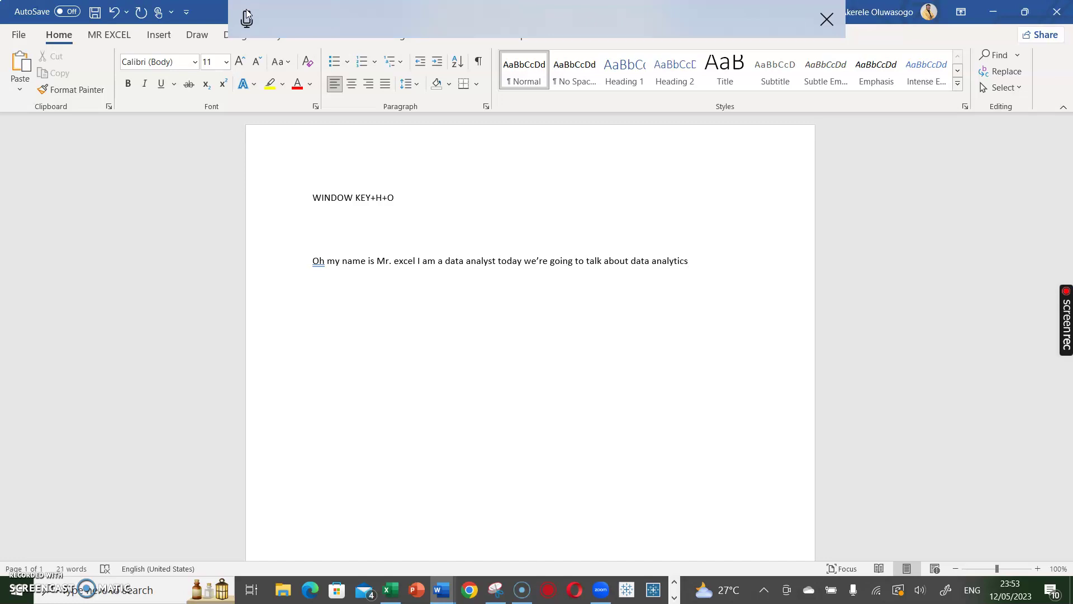
Dictate the line "What is data analytics data analytics is it process of extracting data we have two type of data nimley".
click(248, 19)
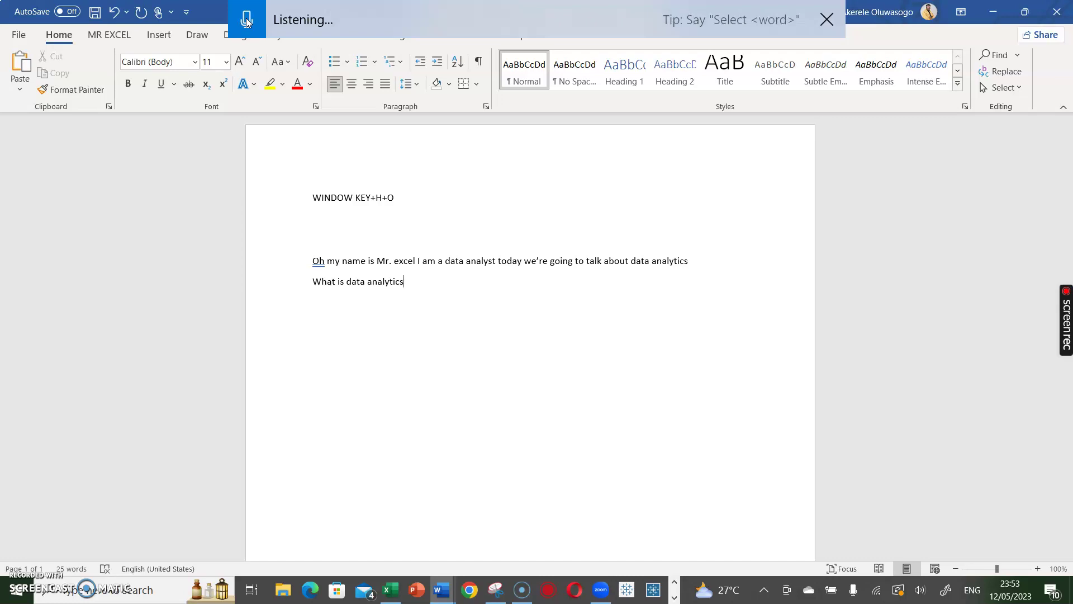
click(247, 21)
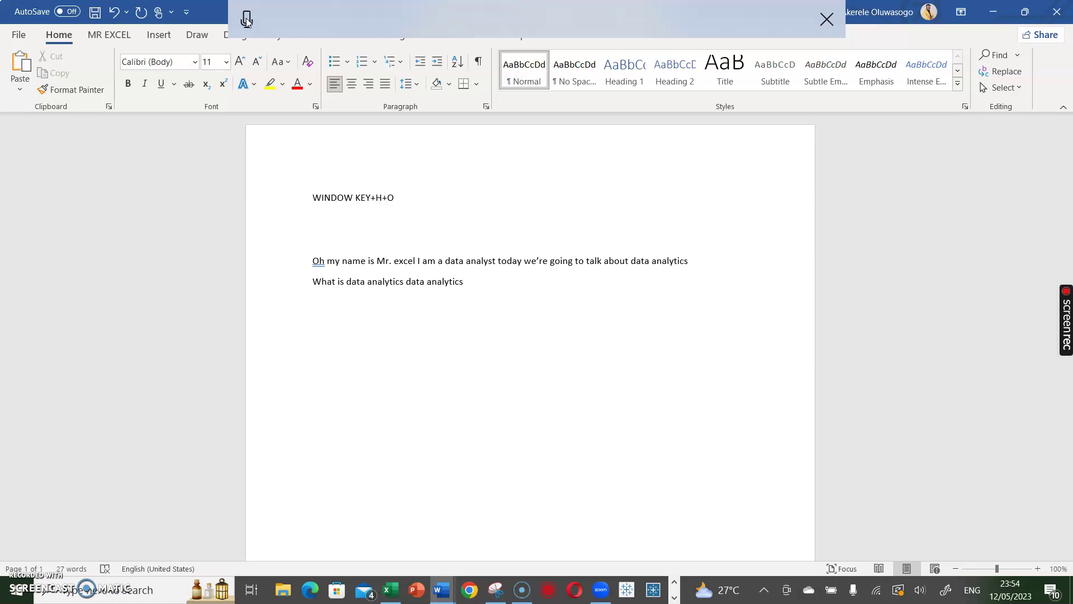
click(247, 22)
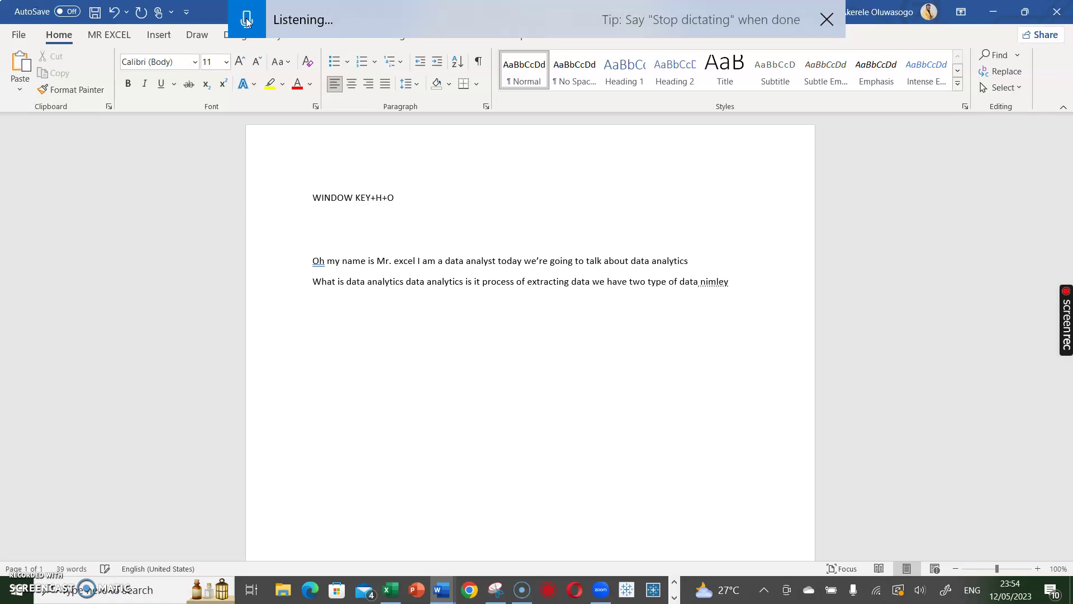
click(246, 20)
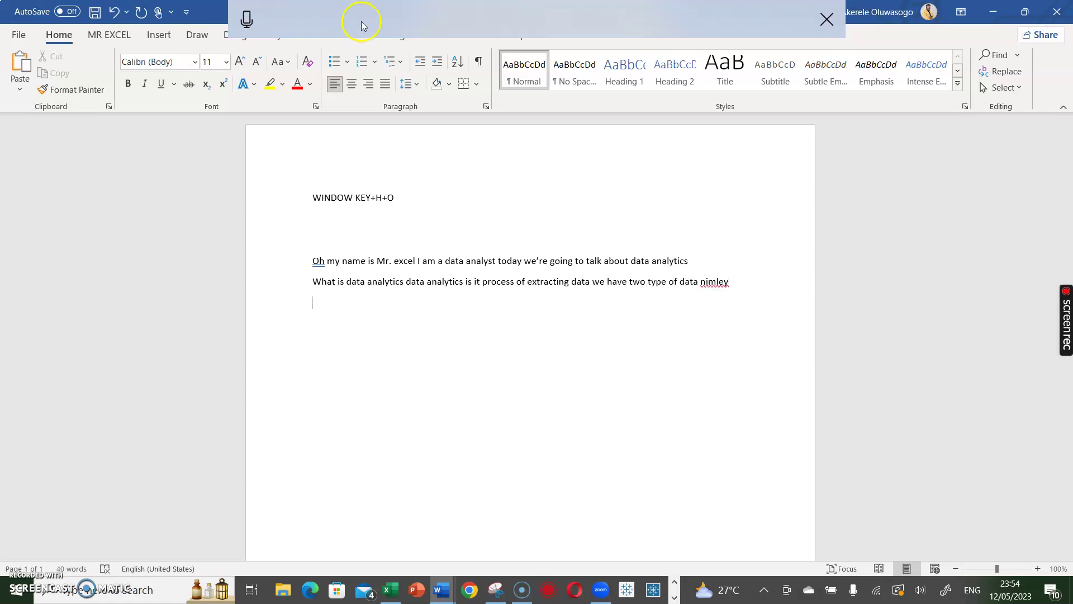
Delete the misspelled word "nimley" from the end of the data analytics line.
key(BackSpace)
key(BackSpace)
key(BackSpace)
key(BackSpace)
key(BackSpace)
key(BackSpace)
key(BackSpace)
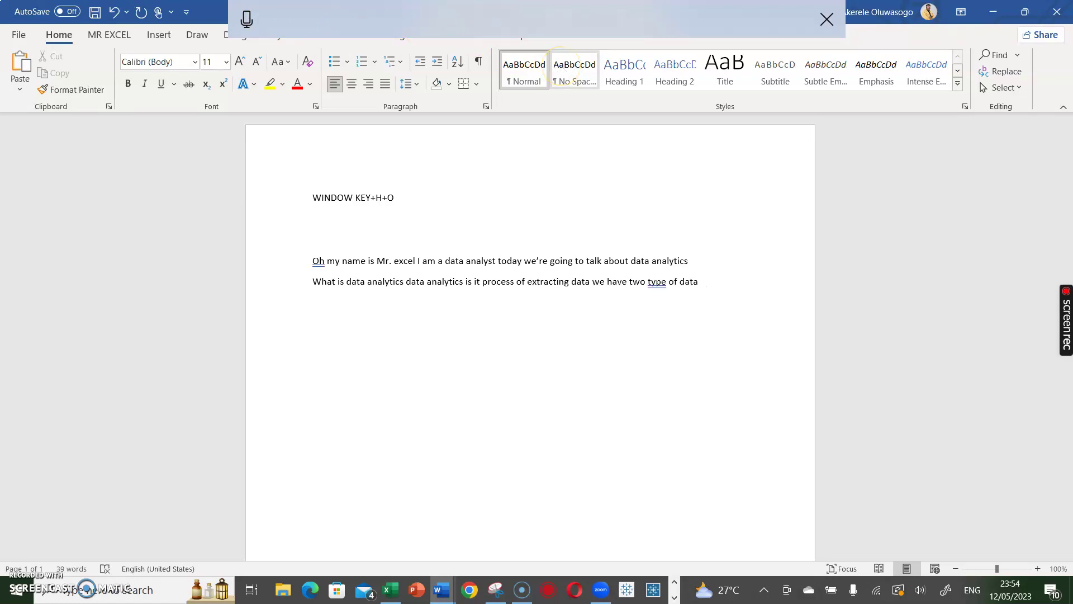
Dictate the line "Namely structured data an unstructured data what is a structured beta" below the data analytics line.
click(247, 18)
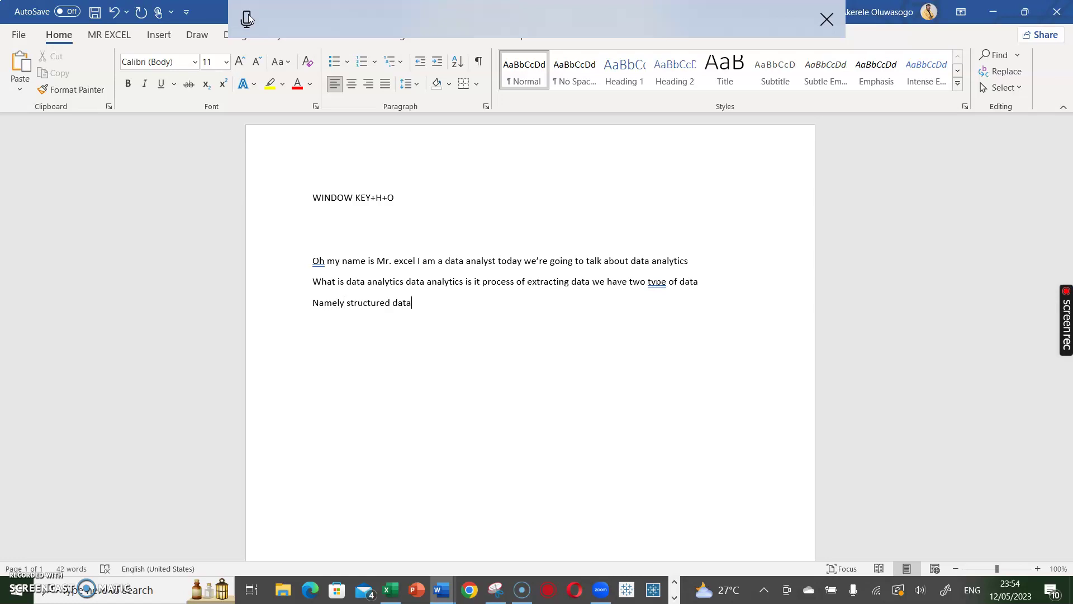
click(249, 18)
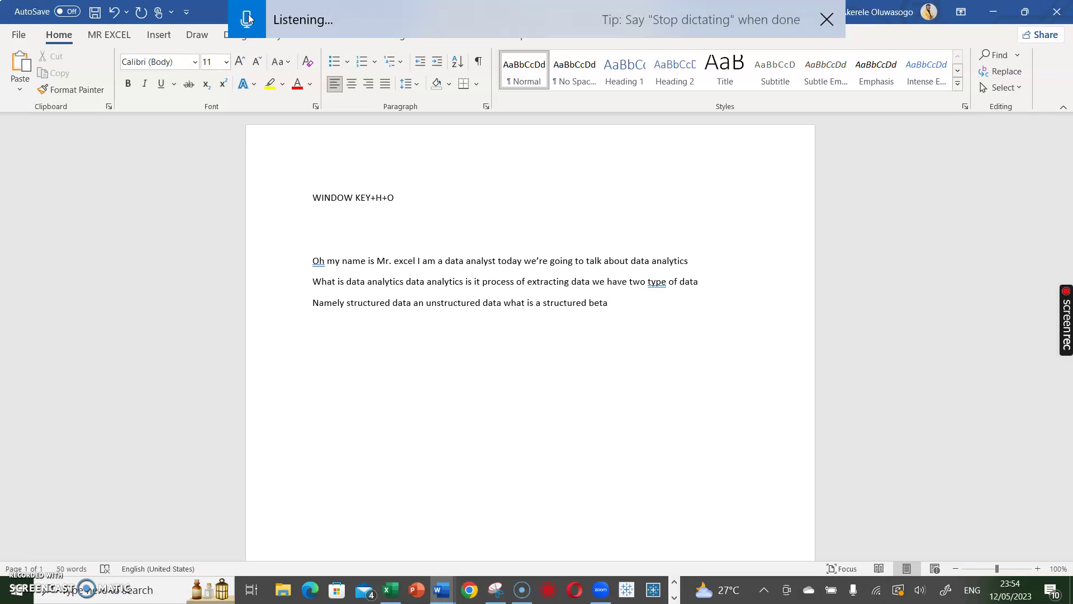
click(248, 19)
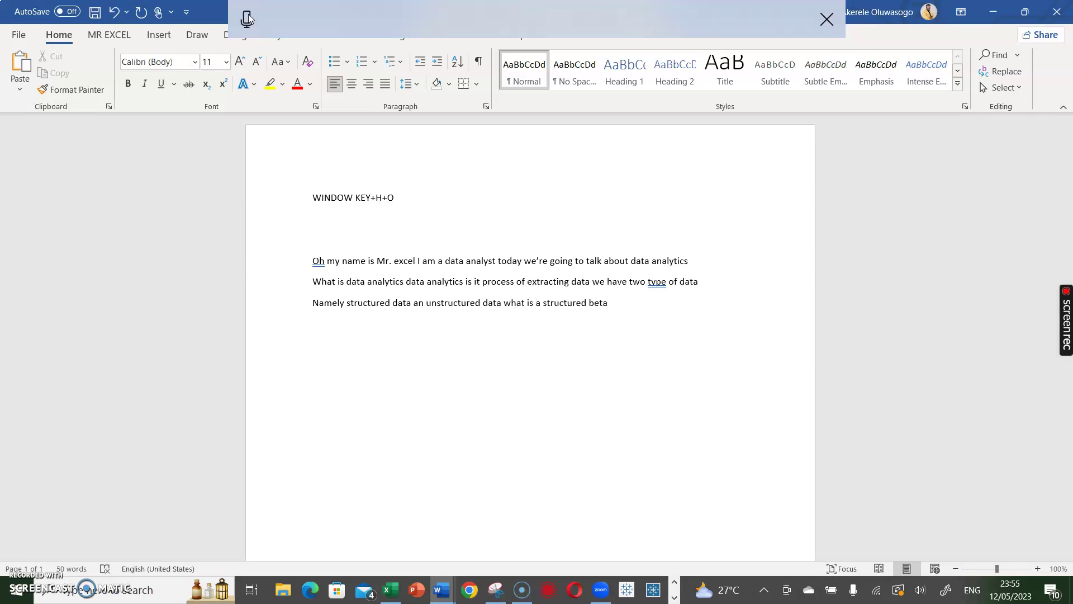
Dictate "Is structured data is a data that reside in the face form example are excel and Google" on a new line.
click(249, 19)
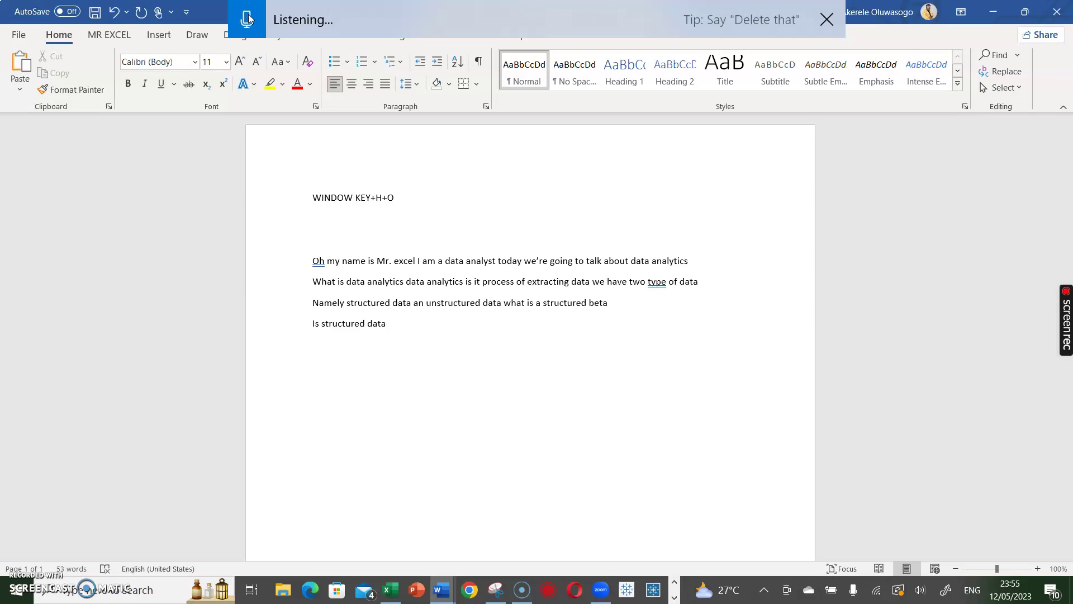
click(248, 19)
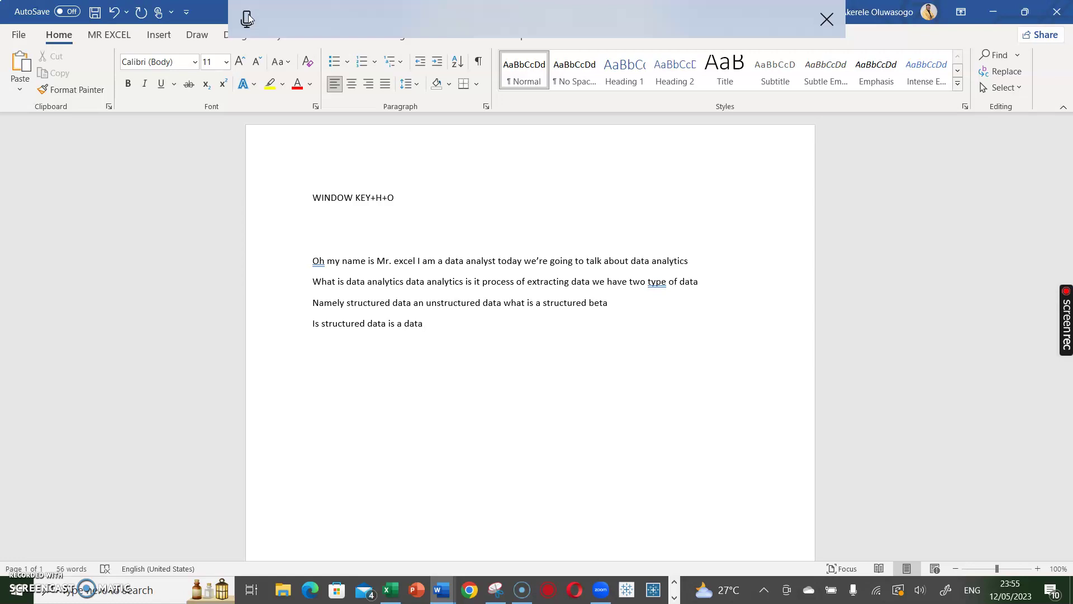
click(249, 19)
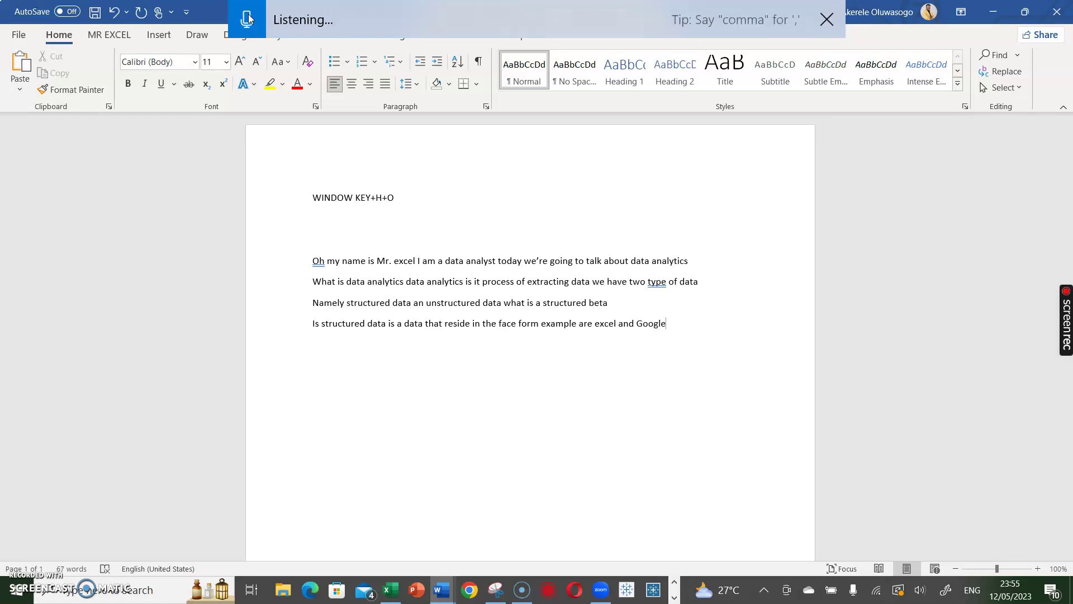
click(247, 19)
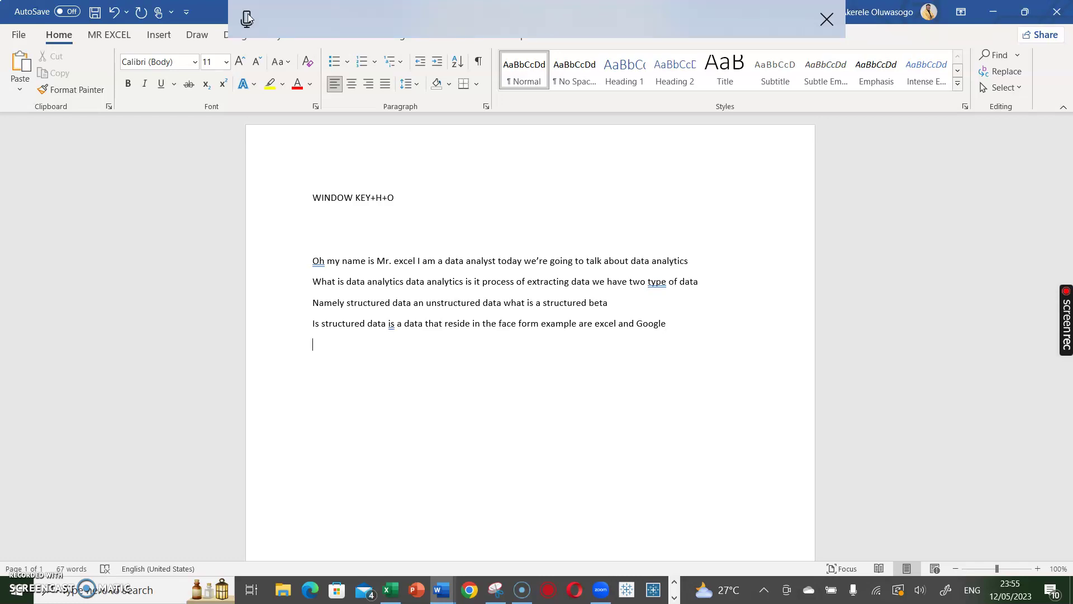
Dictate the lines "What is unstructured data" and "Unstructured data is a data that does not have a predefined form".
click(247, 18)
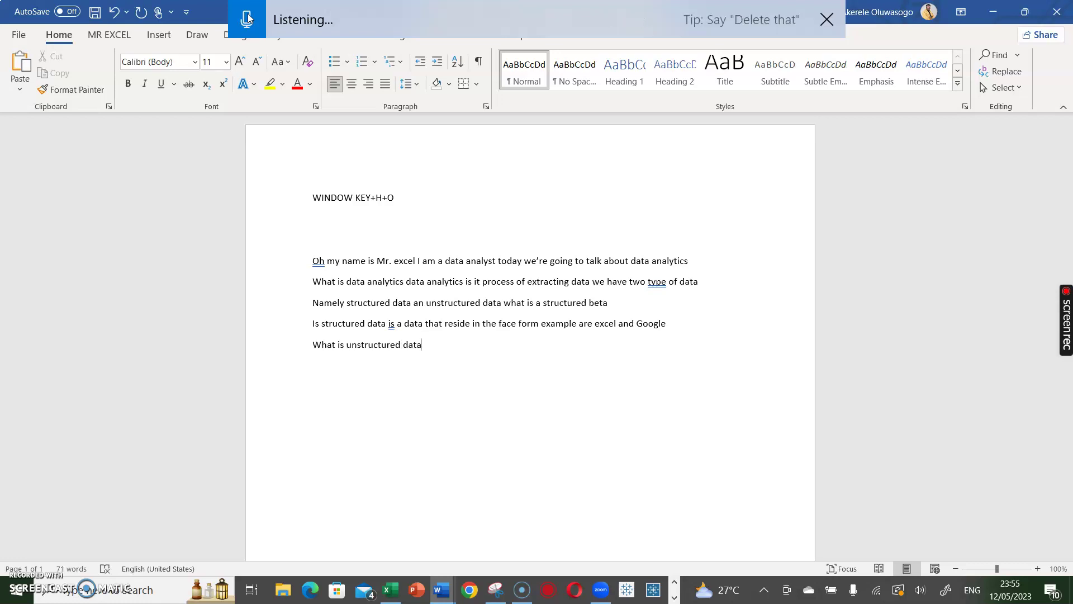
click(248, 18)
click(248, 18)
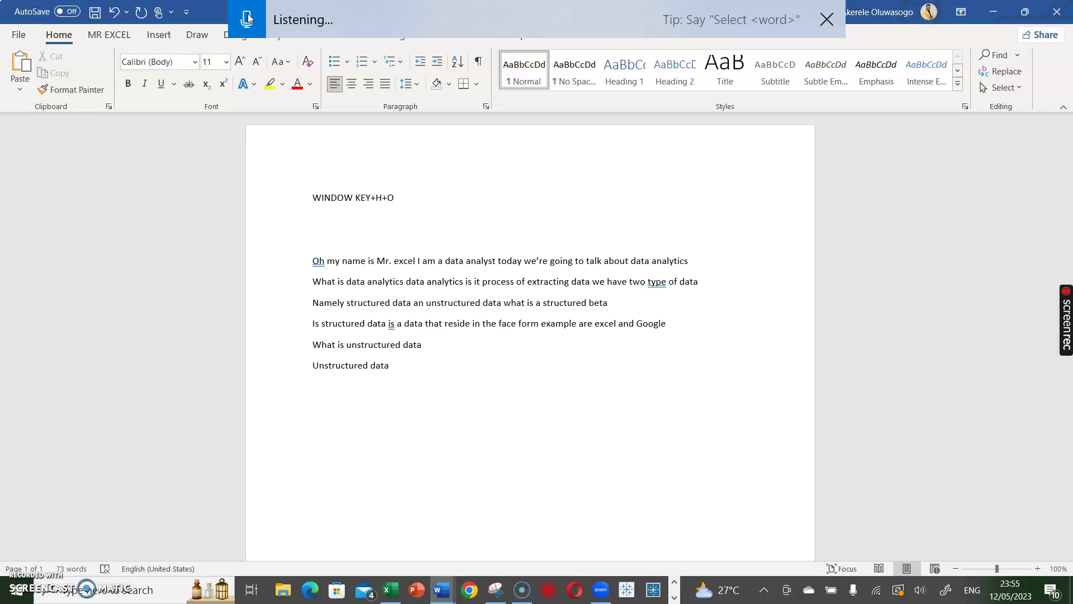
click(248, 18)
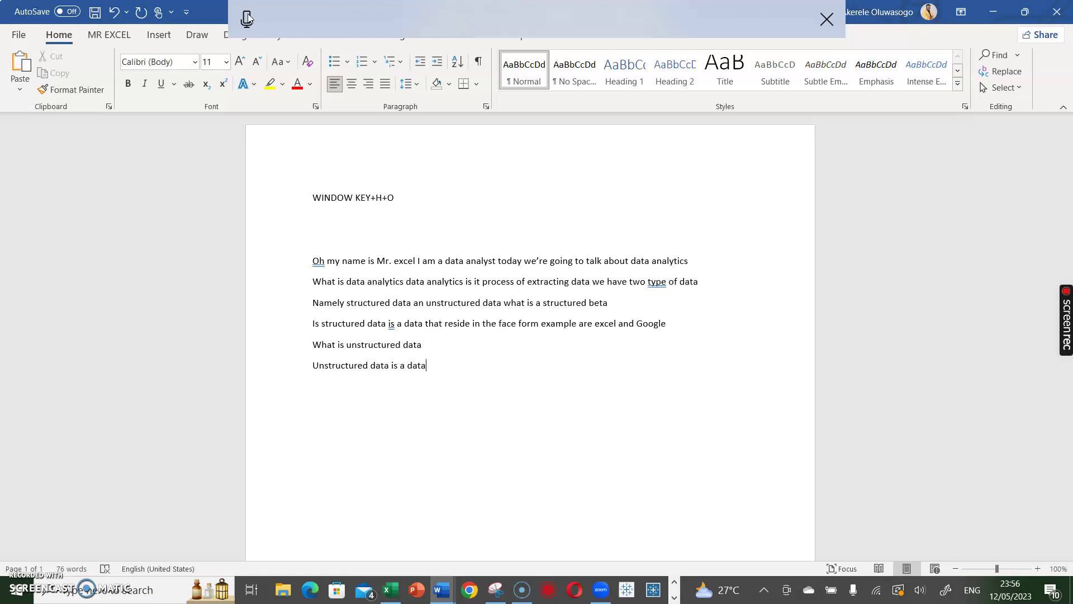
click(248, 19)
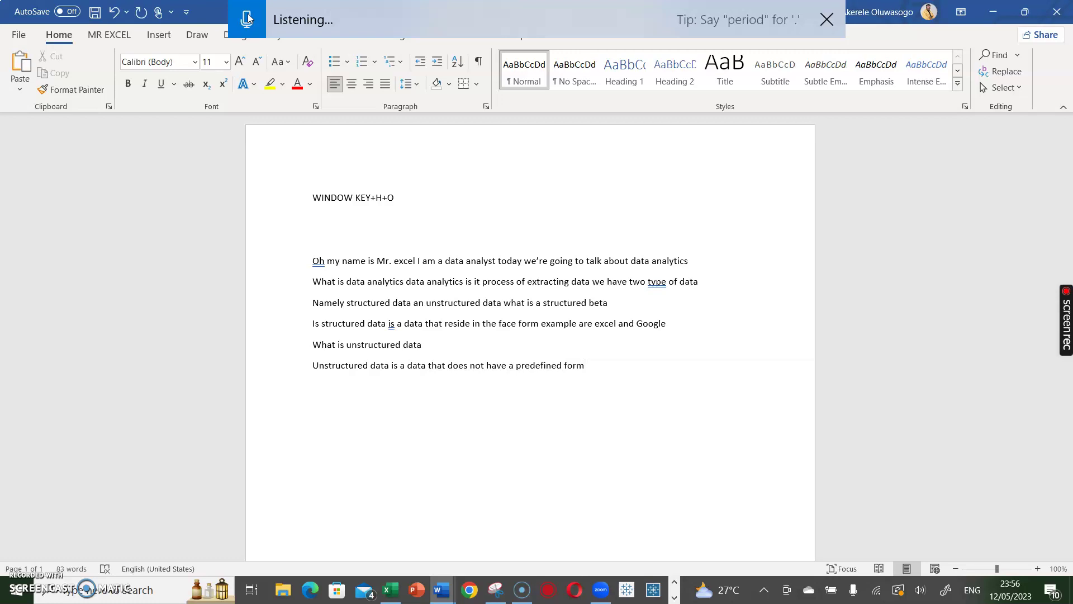
click(248, 18)
Dictate the closing line "Thank you Microsoft Word for helping me to type this" and stop the dictation.
click(248, 18)
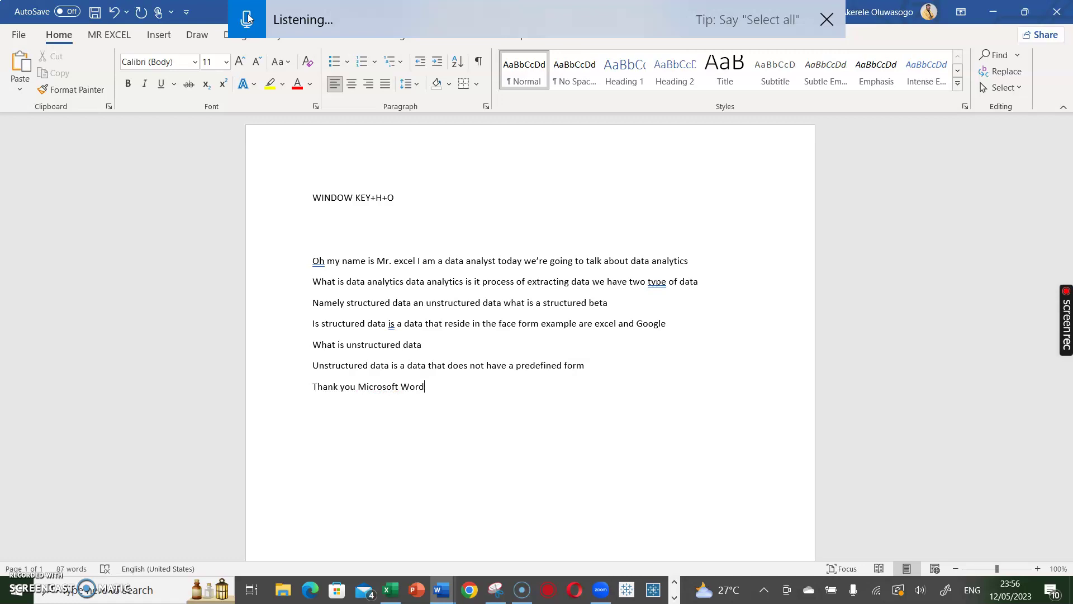
click(248, 18)
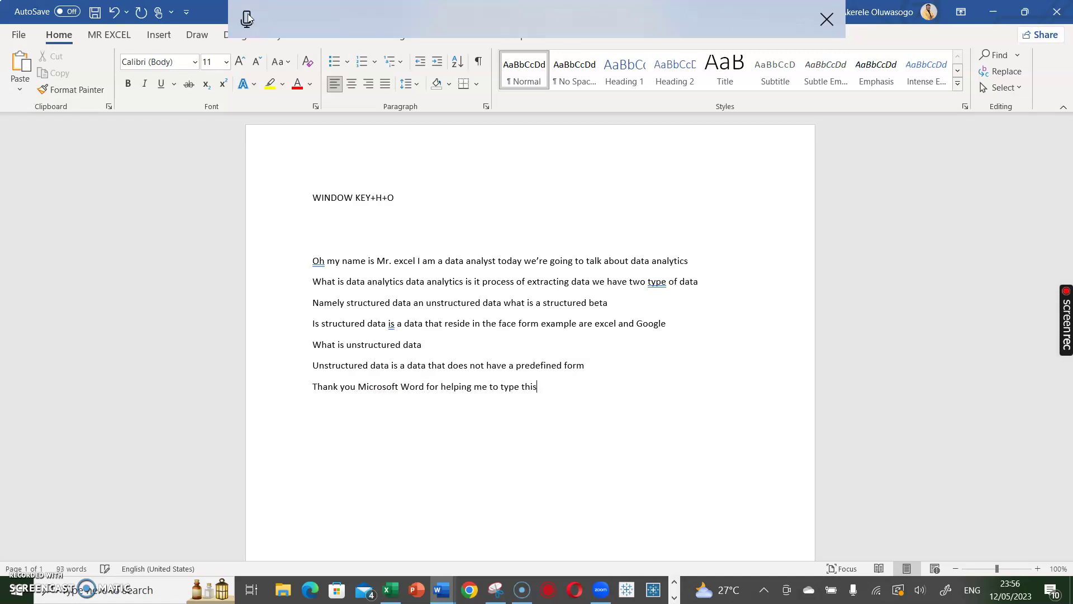